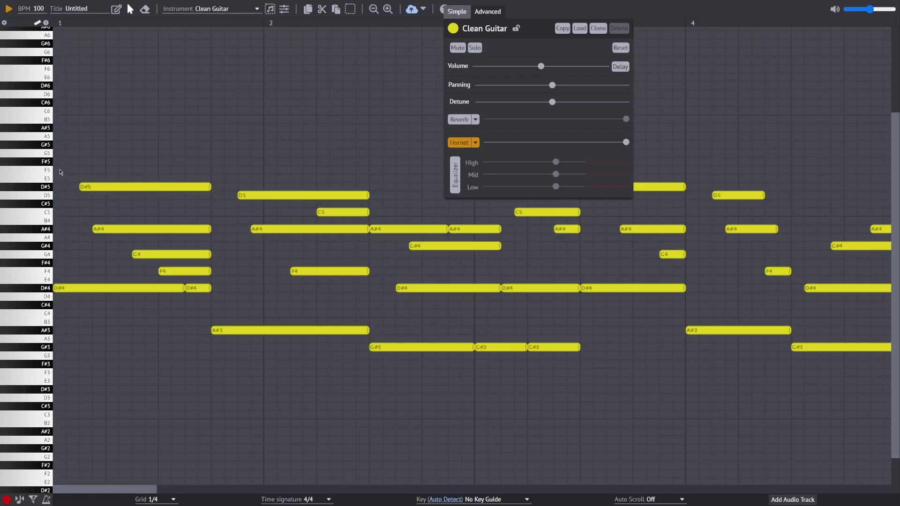
- Play back the opening bars, stop, and reassign all of the song's notes to the Grand Piano instrument
key(space)
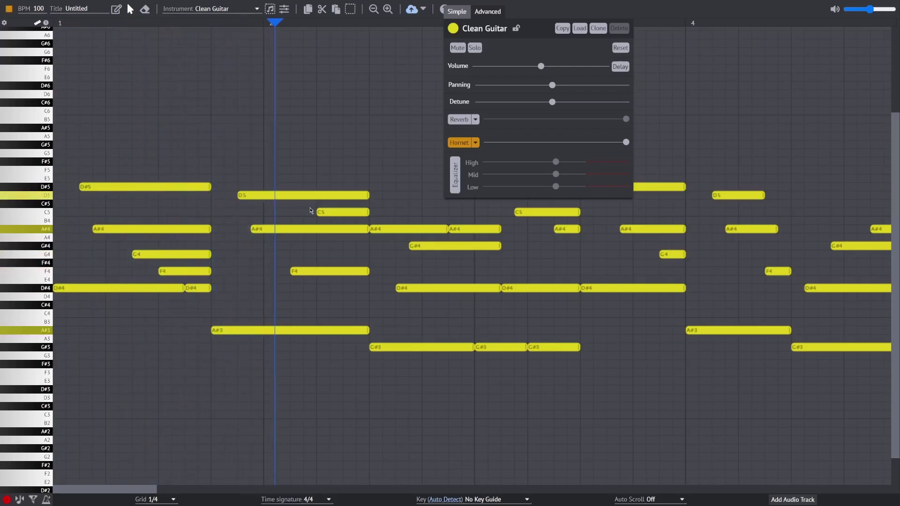
key(space)
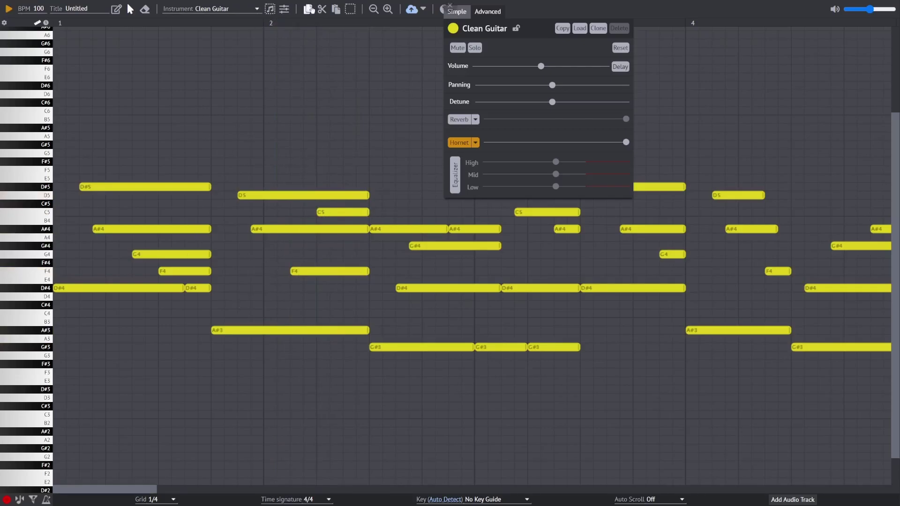
click(257, 9)
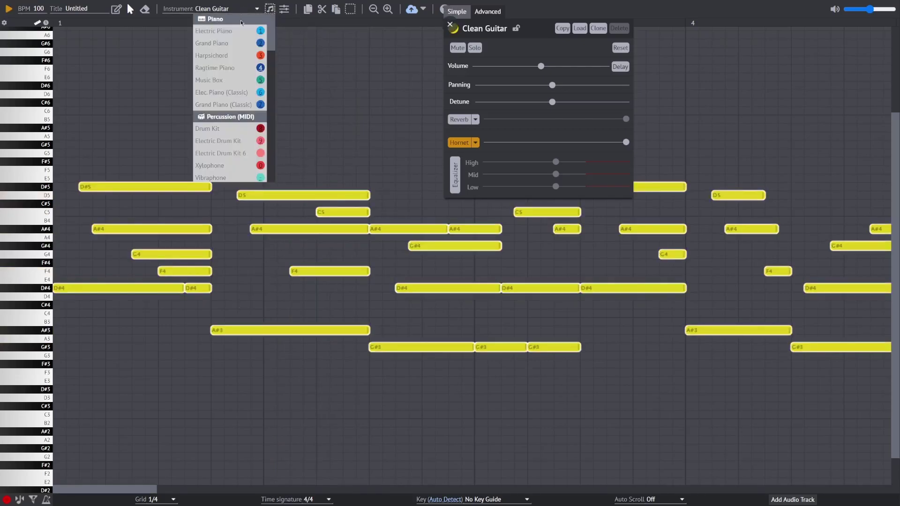
click(227, 49)
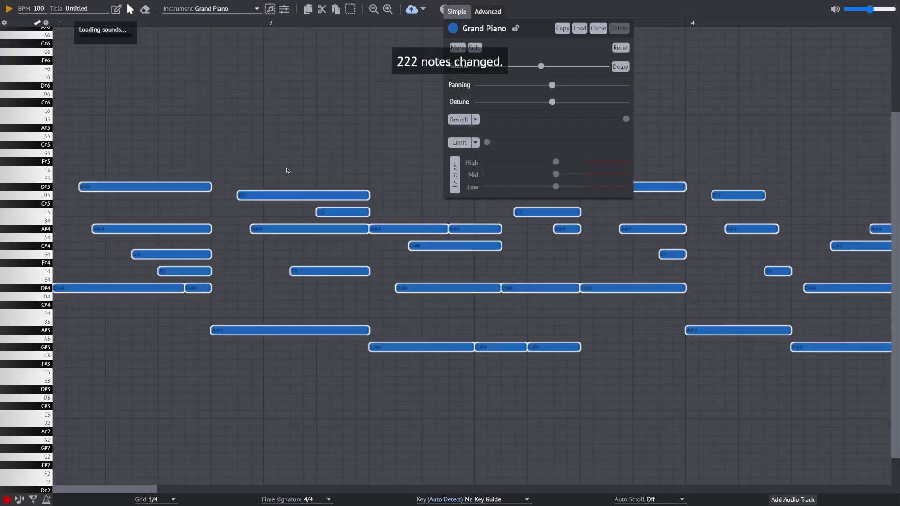
- Clone the Clean Guitar instrument five times, up to Clean Guitar 6, and close the instrument settings
click(230, 9)
scroll(232, 136, down, 5)
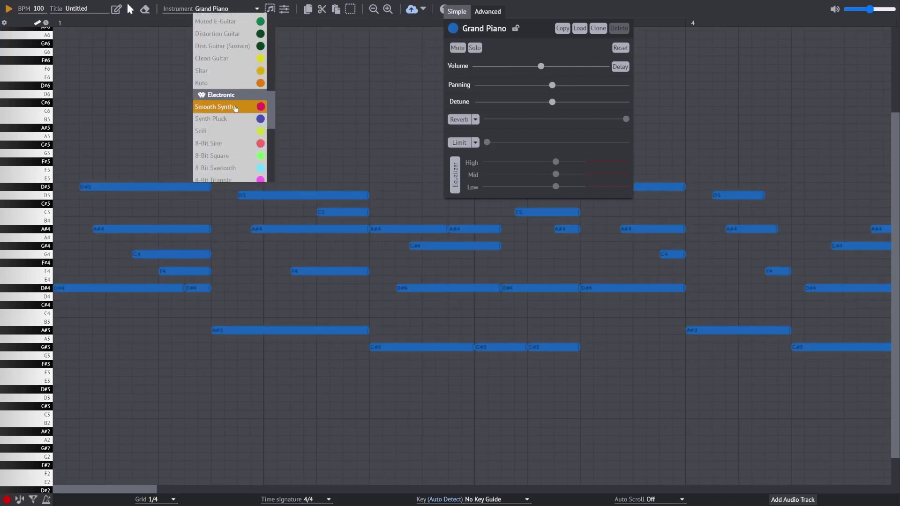
click(233, 59)
click(598, 29)
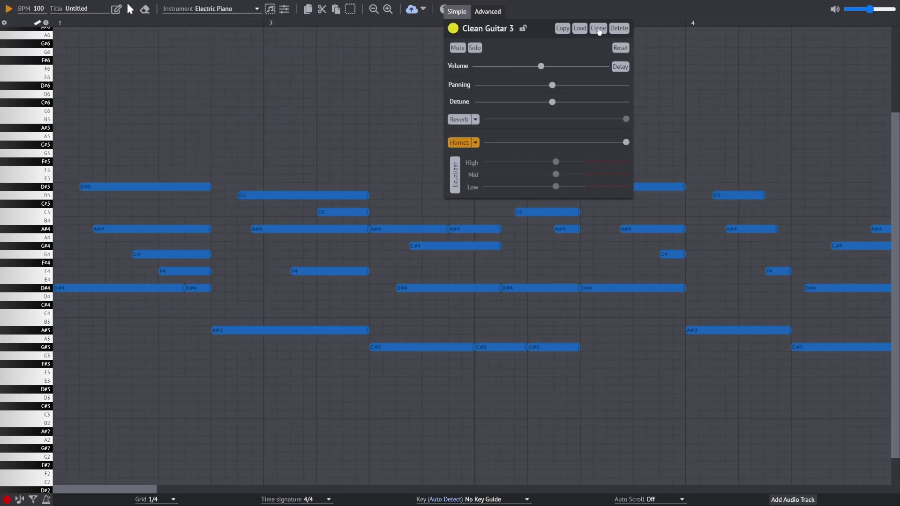
click(598, 29)
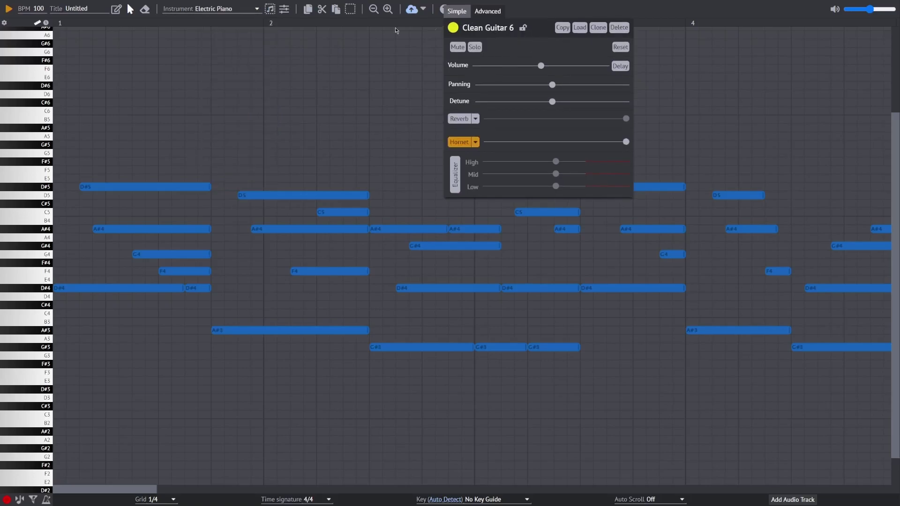
click(283, 9)
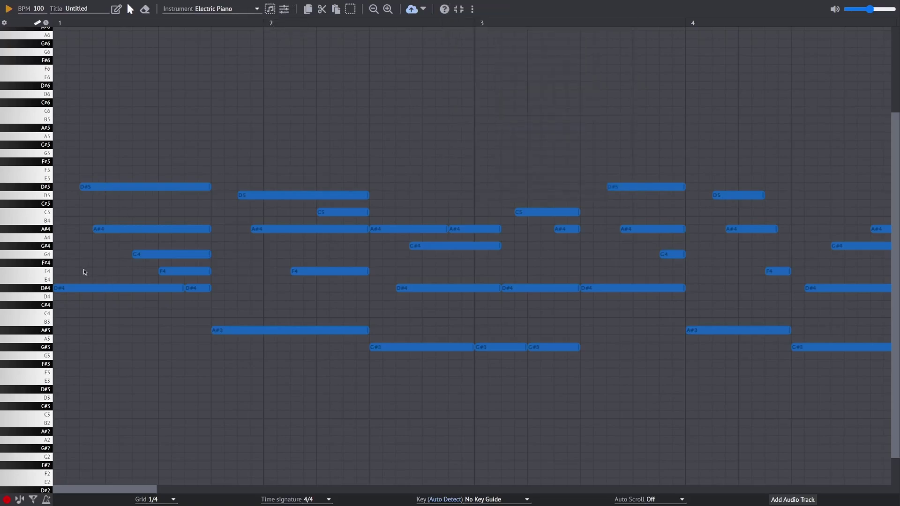
- Try shifting the first A#3 note earlier so that it overlaps the short D#4 note
drag(105, 294, 354, 343)
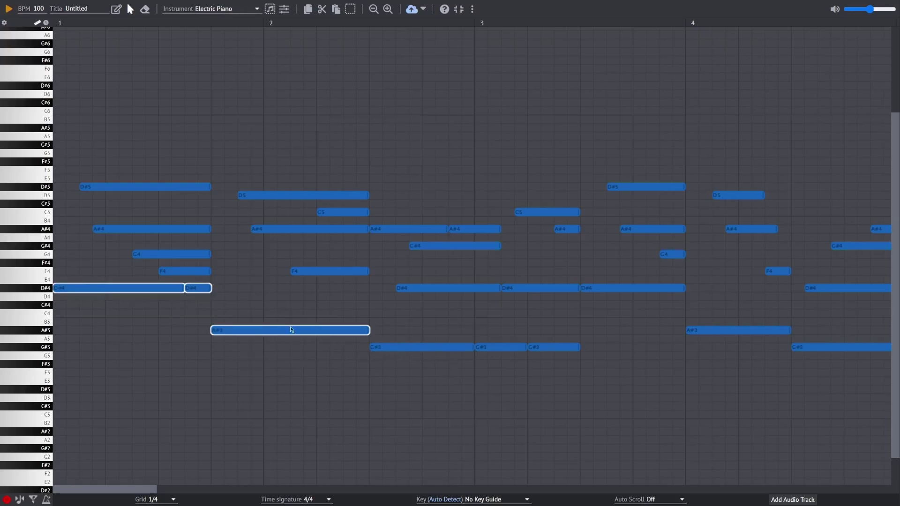
click(212, 309)
drag(217, 333, 191, 330)
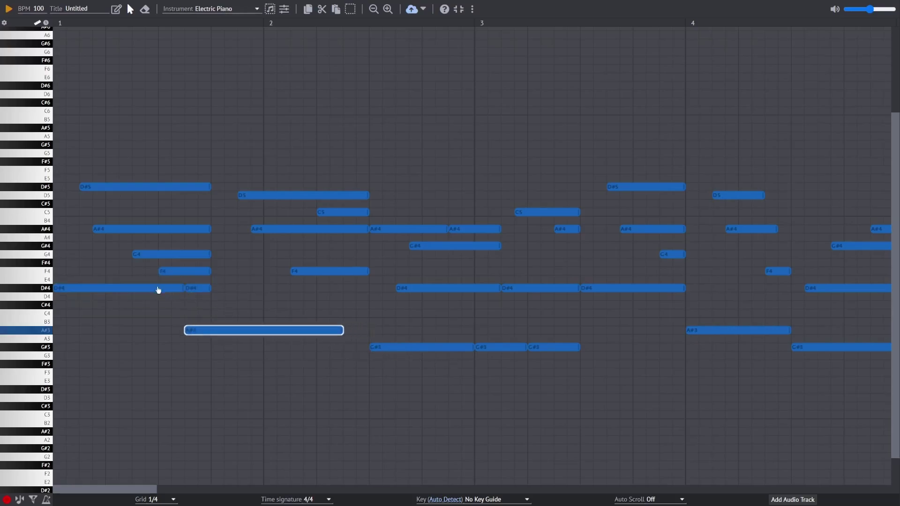
drag(167, 284, 227, 345)
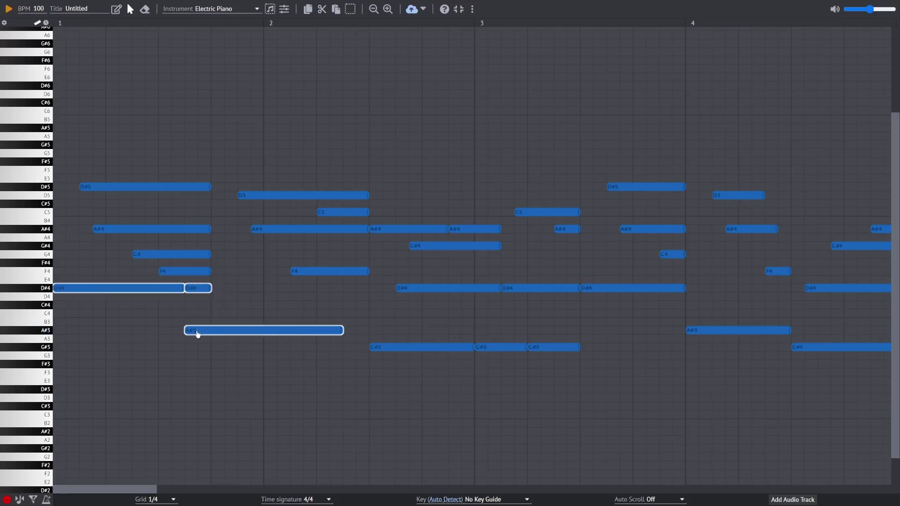
click(207, 296)
- Assign the lowest line of notes throughout the song to Clean Guitar and lock that instrument
drag(235, 328, 576, 386)
scroll(463, 355, right, 3)
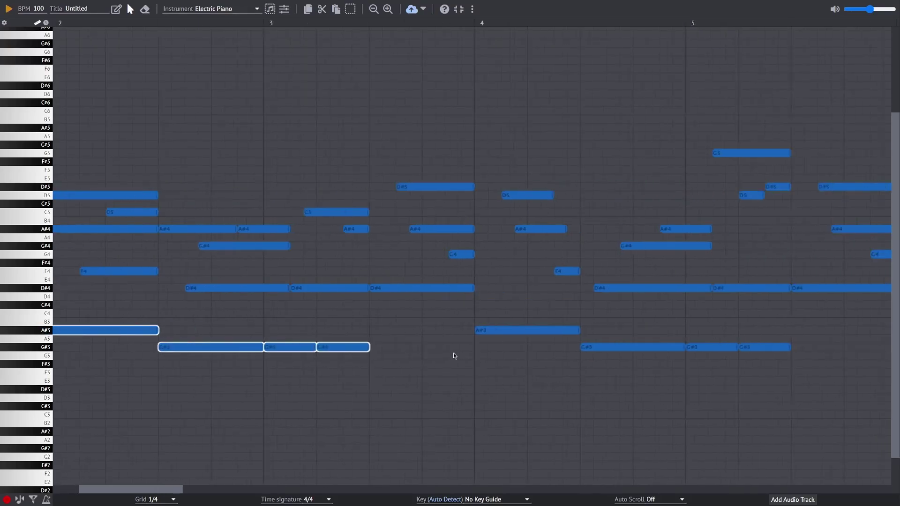
scroll(389, 274, right, 15)
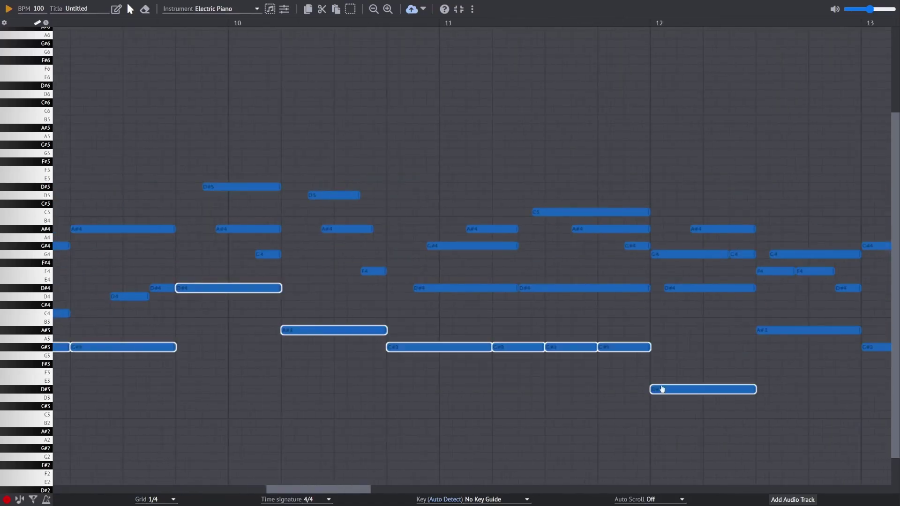
scroll(619, 374, right, 14)
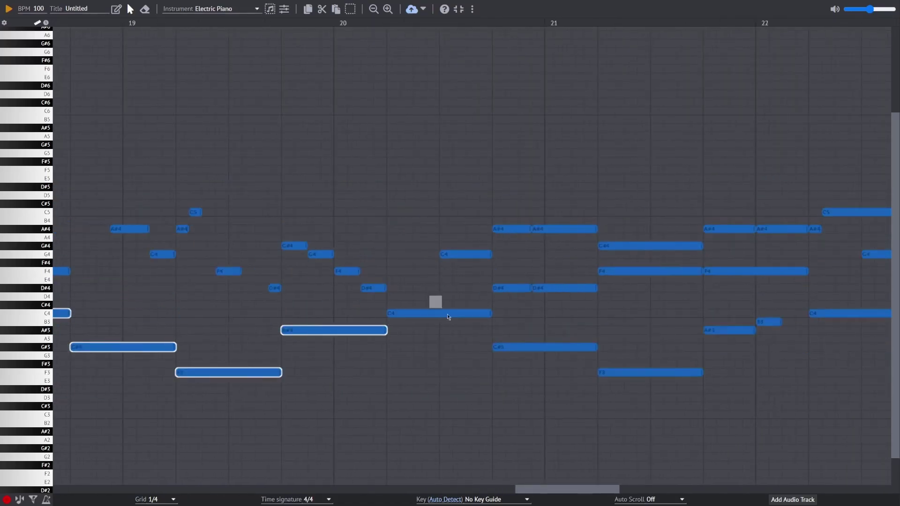
scroll(450, 358, right, 7)
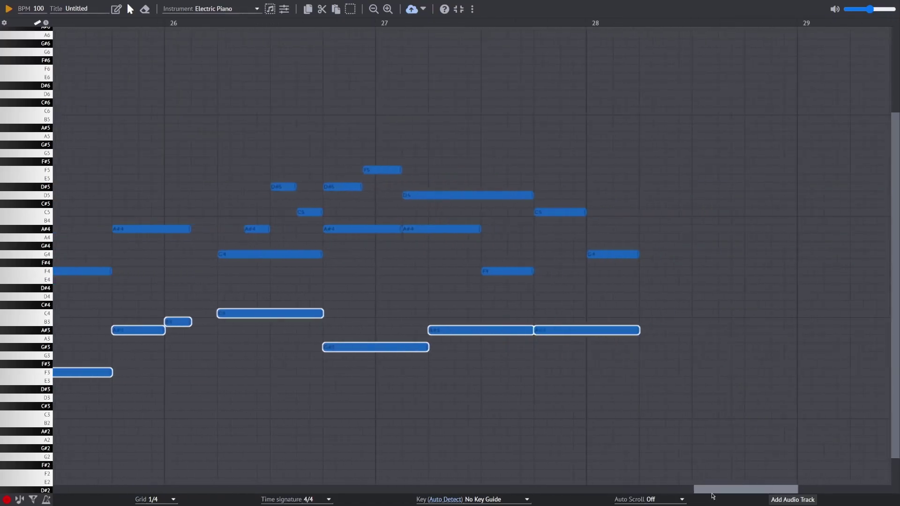
drag(708, 496, 71, 480)
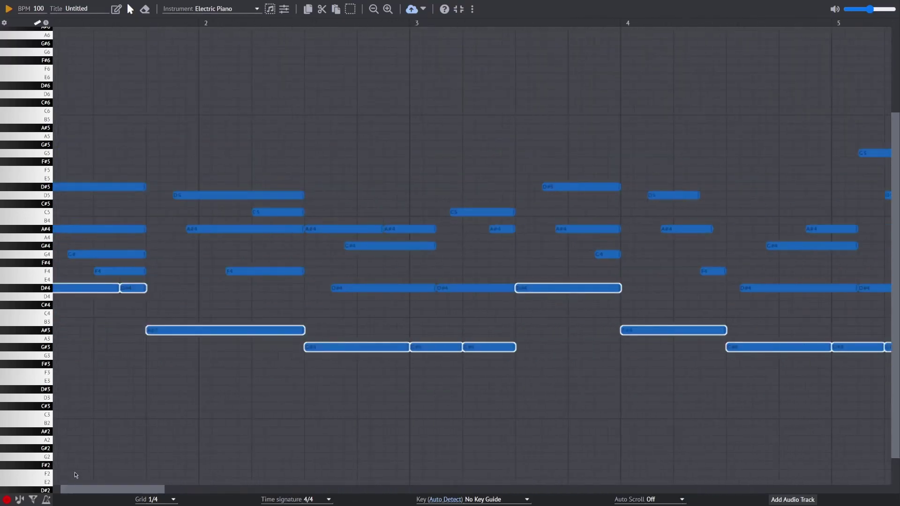
click(233, 14)
scroll(220, 118, down, 5)
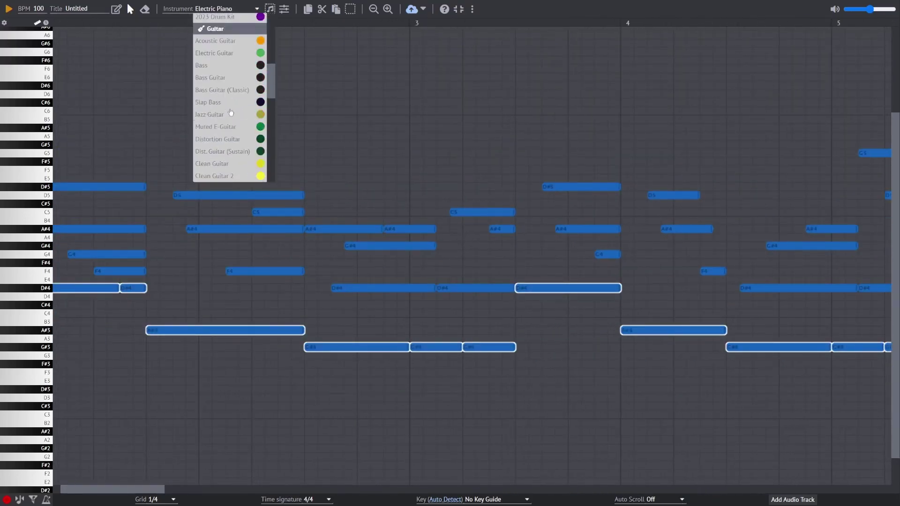
click(219, 169)
click(284, 9)
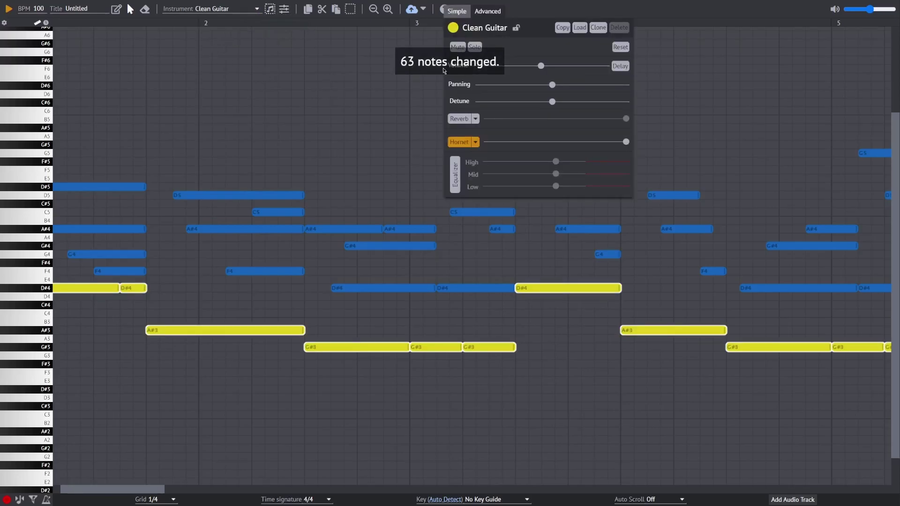
click(516, 27)
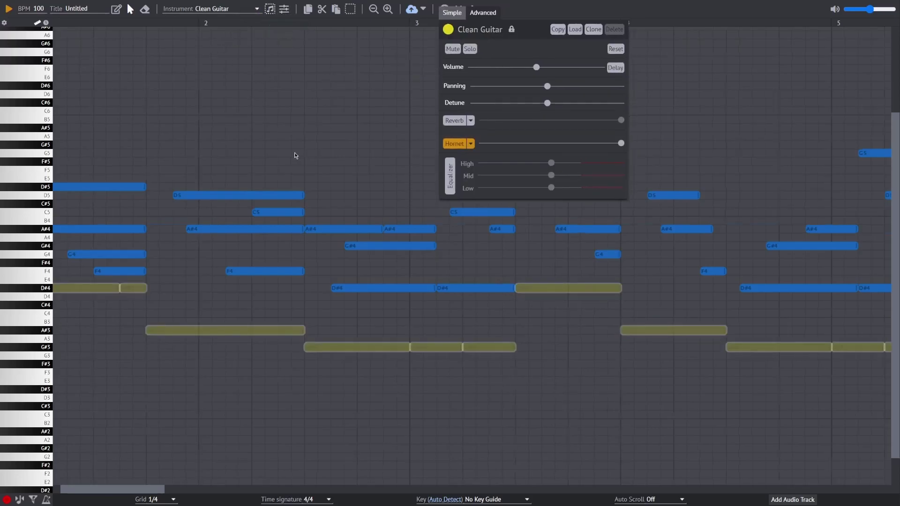
- Assign the lowest of the remaining piano notes at each point throughout the song to Clean Guitar 2
scroll(295, 155, left, 2)
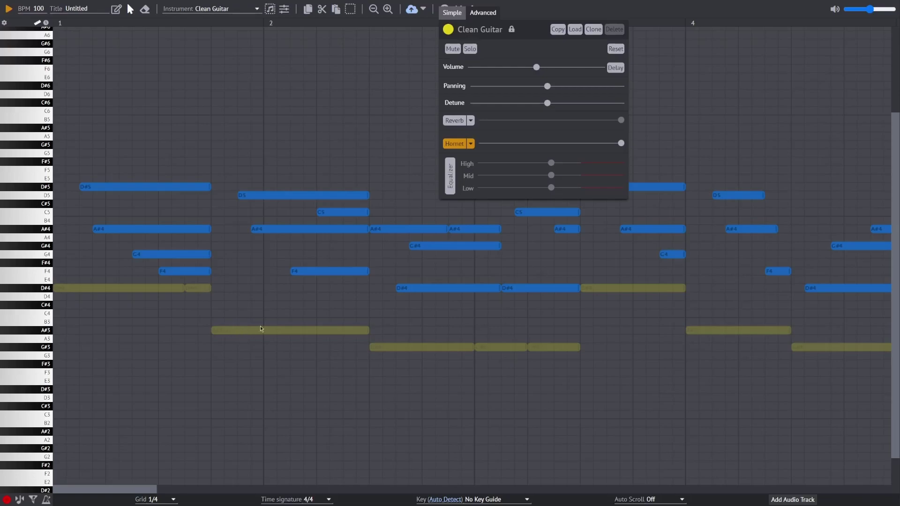
click(165, 271)
click(303, 272)
scroll(222, 276, right, 5)
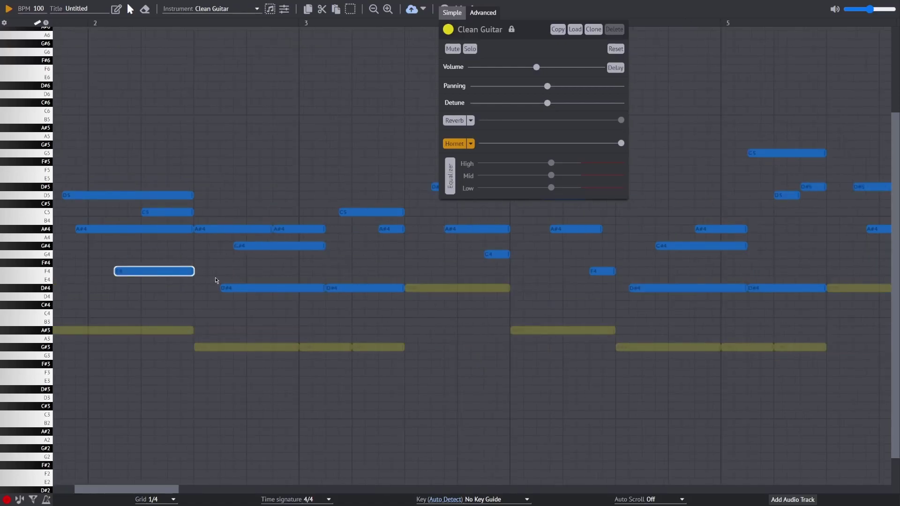
drag(210, 278, 330, 299)
scroll(323, 286, right, 7)
shift+click(256, 255)
drag(327, 266, 513, 298)
scroll(375, 281, right, 12)
drag(375, 279, 537, 307)
scroll(480, 281, right, 10)
drag(480, 280, 707, 335)
scroll(479, 281, right, 12)
scroll(375, 263, right, 8)
drag(180, 266, 721, 305)
scroll(558, 291, right, 13)
scroll(515, 281, right, 12)
scroll(515, 290, right, 12)
drag(312, 276, 337, 256)
drag(385, 210, 642, 293)
scroll(394, 276, right, 10)
drag(311, 262, 553, 296)
scroll(436, 263, right, 7)
drag(426, 246, 693, 291)
scroll(421, 274, right, 9)
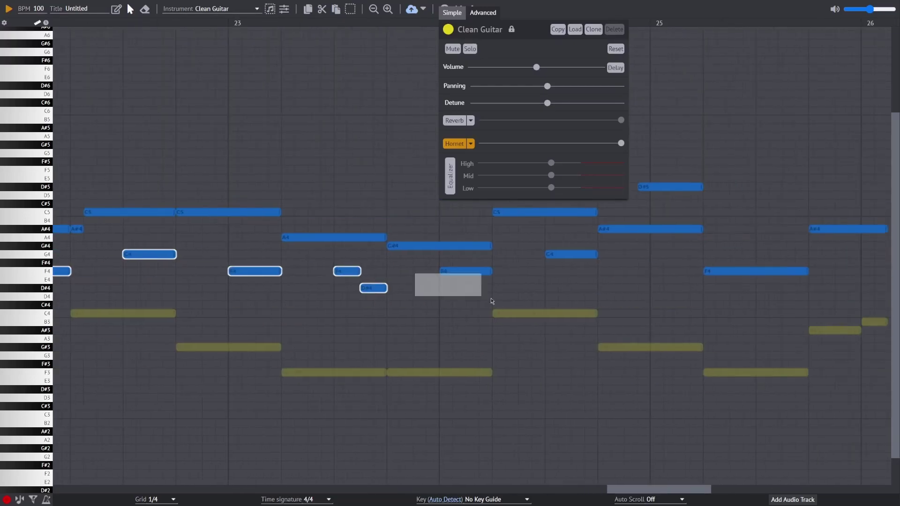
drag(416, 273, 482, 282)
scroll(375, 262, right, 17)
drag(271, 215, 290, 236)
scroll(328, 258, right, 6)
drag(384, 263, 406, 278)
drag(455, 203, 534, 270)
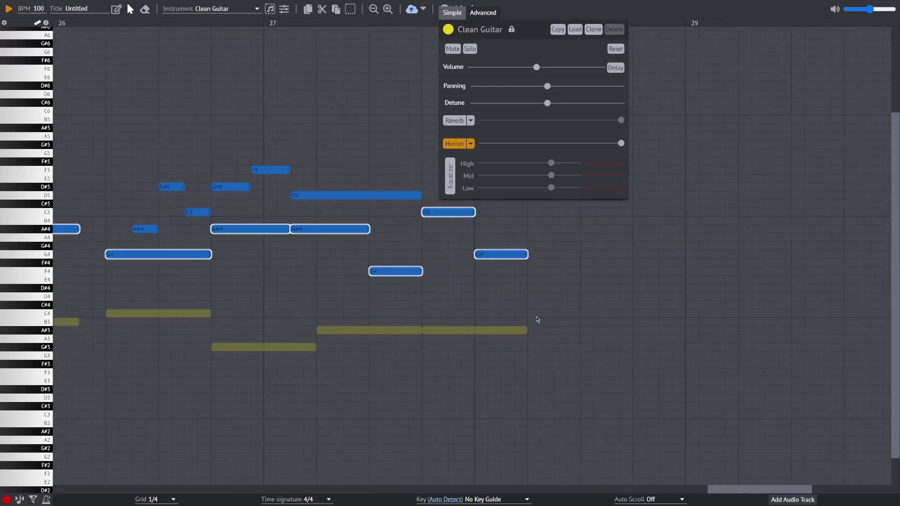
drag(731, 488, 145, 460)
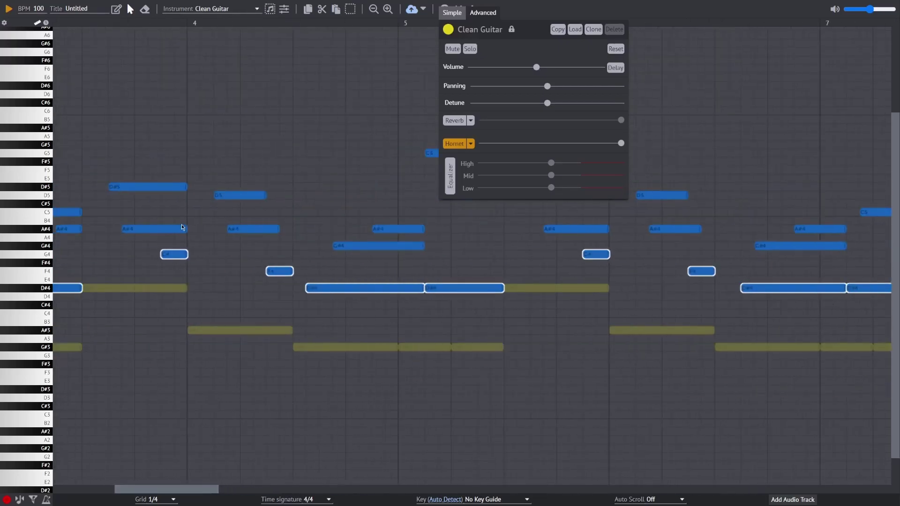
click(232, 8)
scroll(235, 94, down, 3)
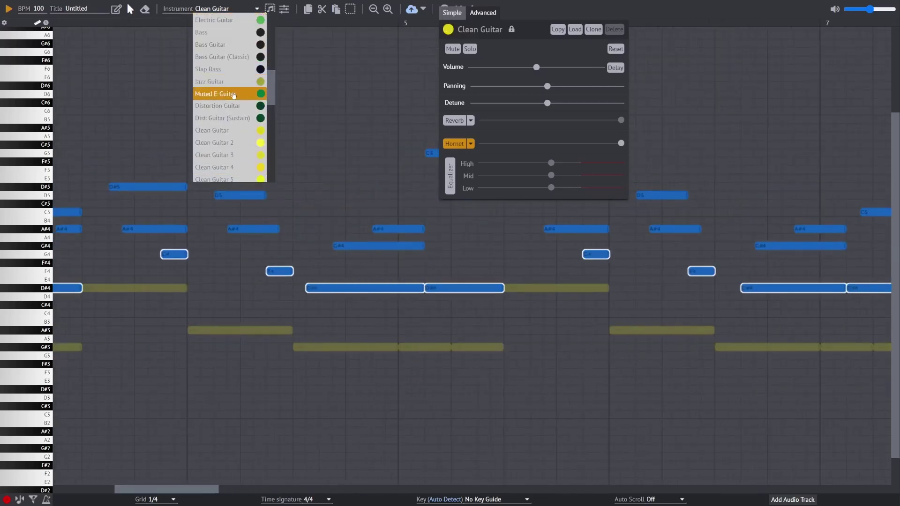
click(237, 145)
scroll(245, 112, left, 12)
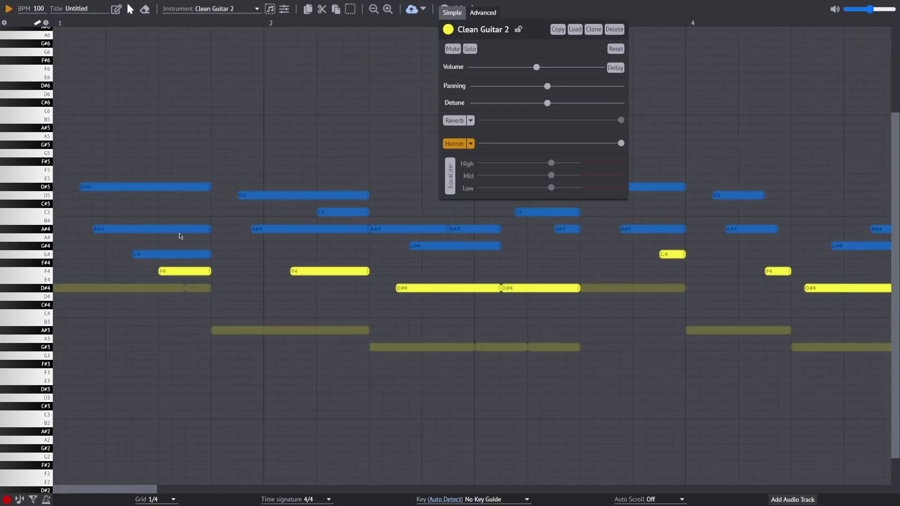
- Lock the Clean Guitar 2 instrument so its notes cannot be selected
click(249, 8)
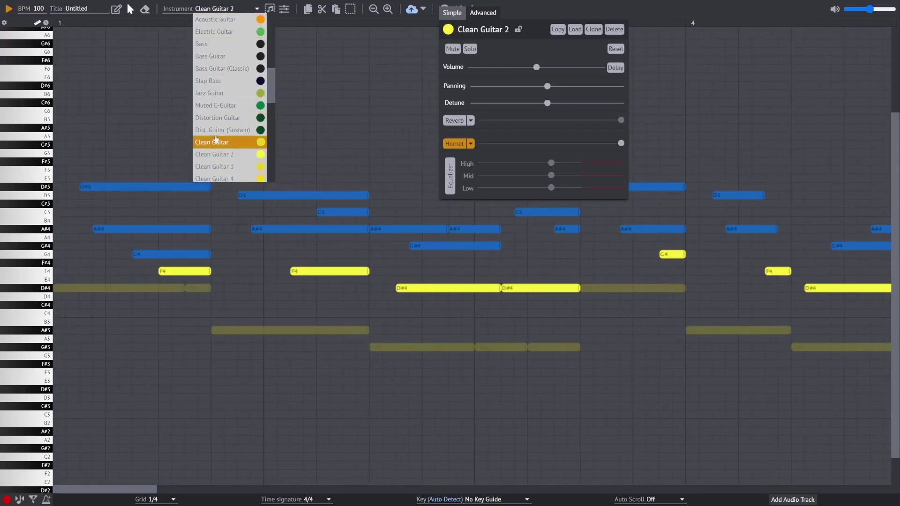
scroll(211, 136, down, 3)
click(276, 251)
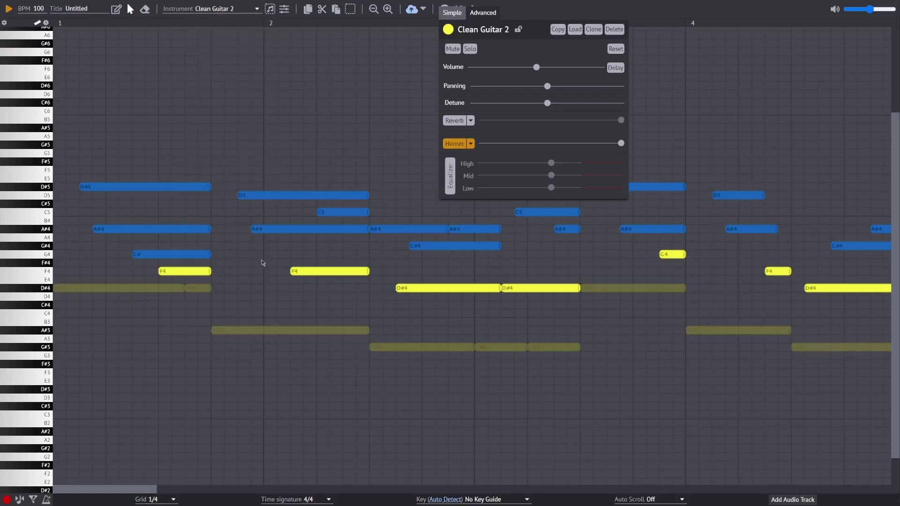
click(518, 30)
- Assign the next-lowest line of unlocked piano notes across the song to Clean Guitar 3 and lock that instrument
drag(165, 244, 246, 271)
scroll(249, 262, right, 14)
drag(220, 118, 333, 205)
scroll(257, 221, right, 7)
drag(211, 240, 261, 258)
scroll(261, 248, right, 8)
scroll(213, 247, right, 20)
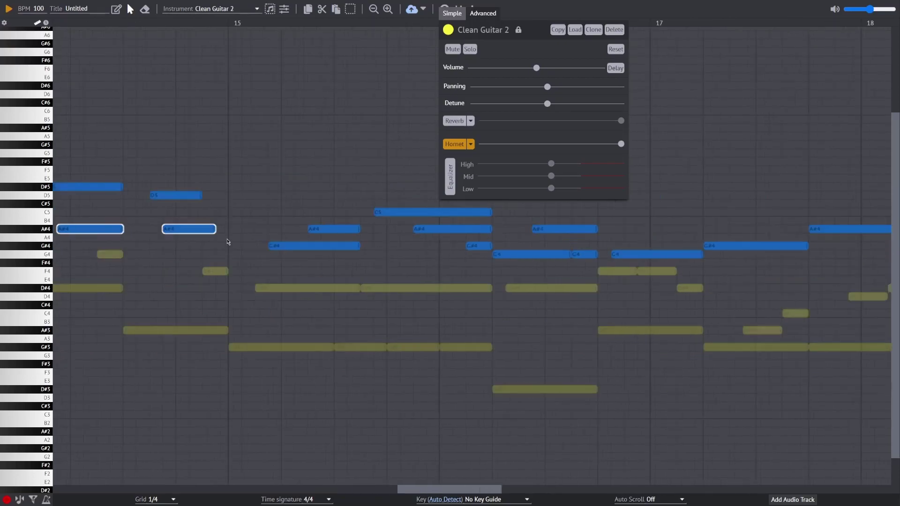
click(593, 30)
click(518, 30)
- Assign the following line of unlocked piano notes across the song to Clean Guitar 4 and lock that instrument
drag(721, 489, 95, 479)
scroll(233, 211, right, 20)
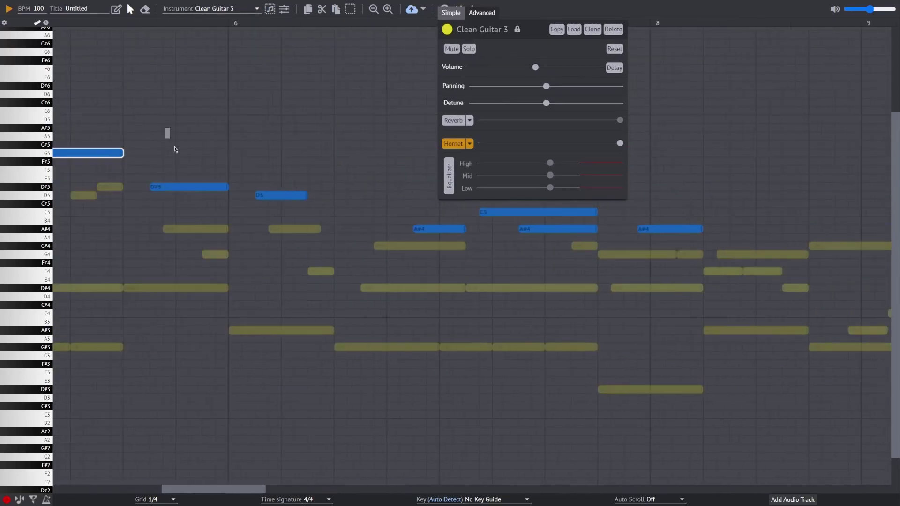
click(593, 30)
click(517, 30)
- Assign the next unlocked notes, including the opening D#5, to Clean Guitar 5
drag(786, 489, 96, 489)
click(144, 187)
scroll(395, 263, right, 20)
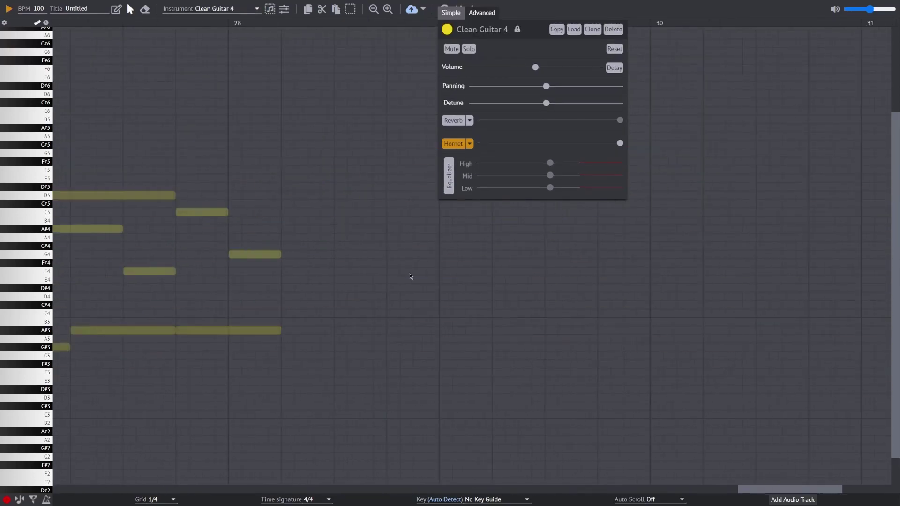
click(593, 30)
- Assign the last remaining note, the first D5, to Clean Guitar 6
drag(751, 490, 96, 490)
click(303, 195)
click(592, 30)
click(379, 98)
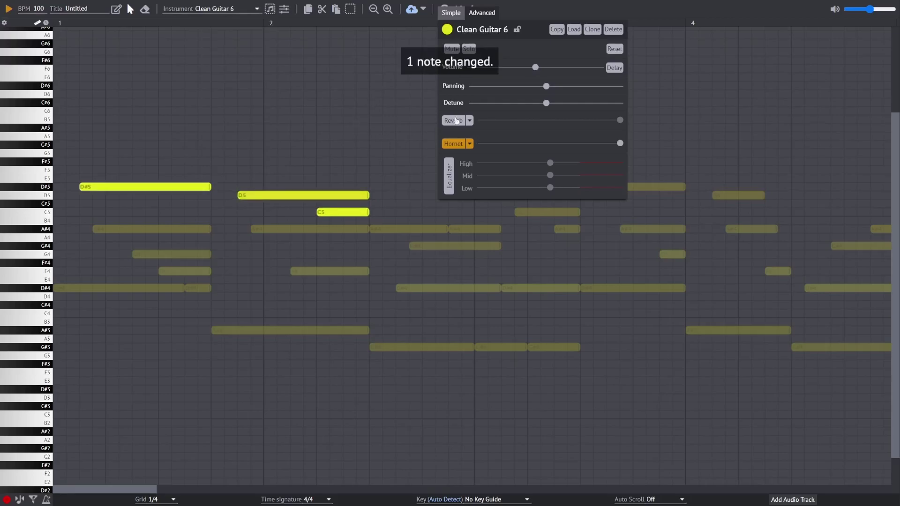
- Unlock all instruments, briefly locking the others once to isolate the Clean Guitar 6 note
click(516, 30)
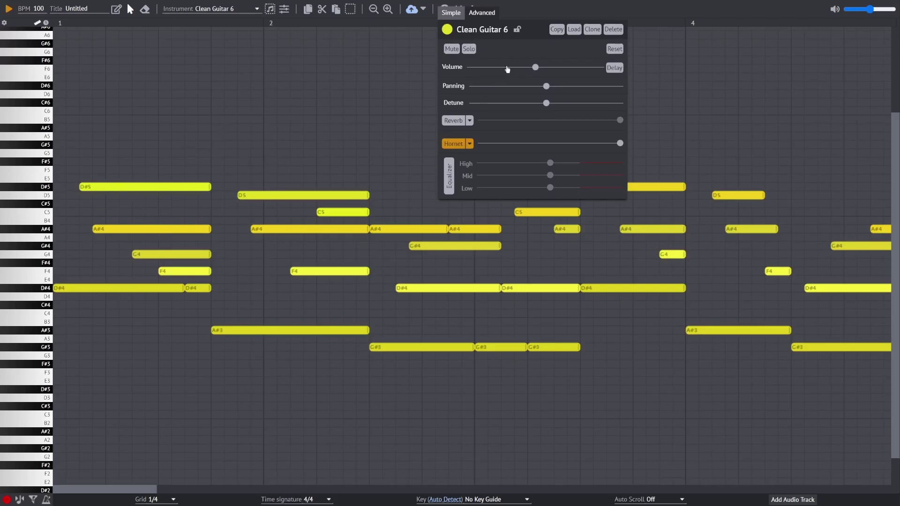
click(516, 31)
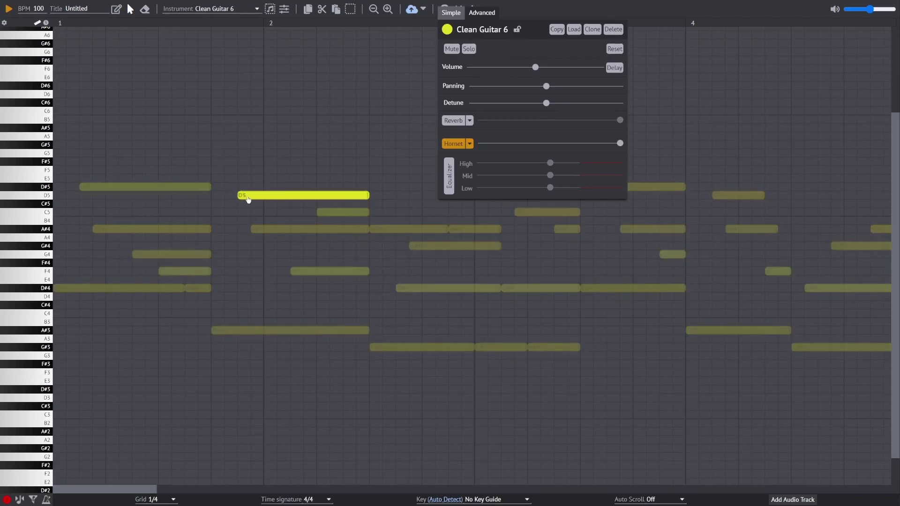
click(514, 31)
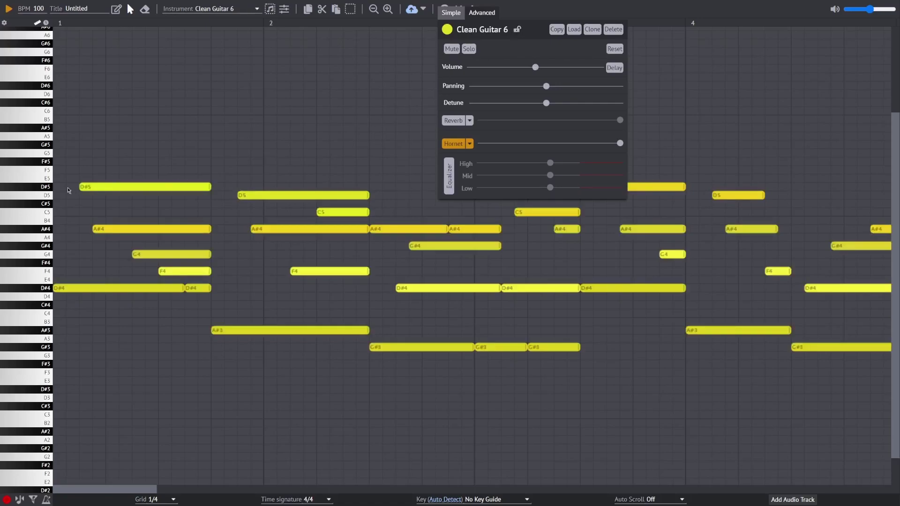
- Play back the opening bars of the arrangement now divided across the six Clean Guitar instruments
key(space)
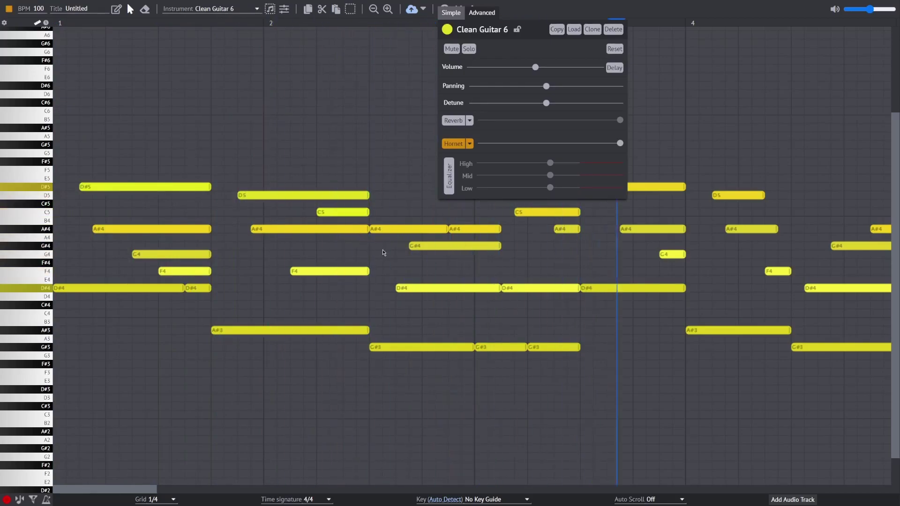
scroll(382, 249, up, 2)
key(space)
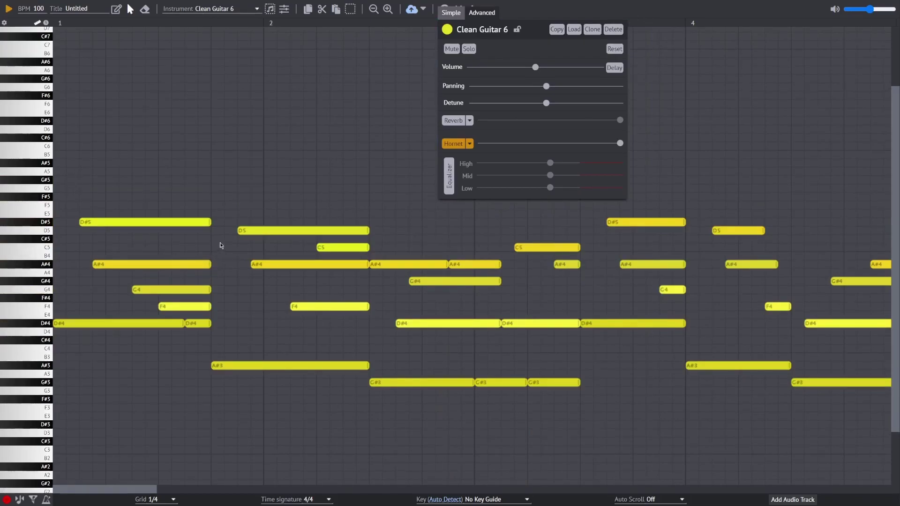
- Lower the detune slightly below center on Clean Guitar 6, Clean Guitar 5 and Clean Guitar 4
mouse_move(545, 103)
drag(526, 108, 549, 105)
mouse_move(517, 104)
click(216, 8)
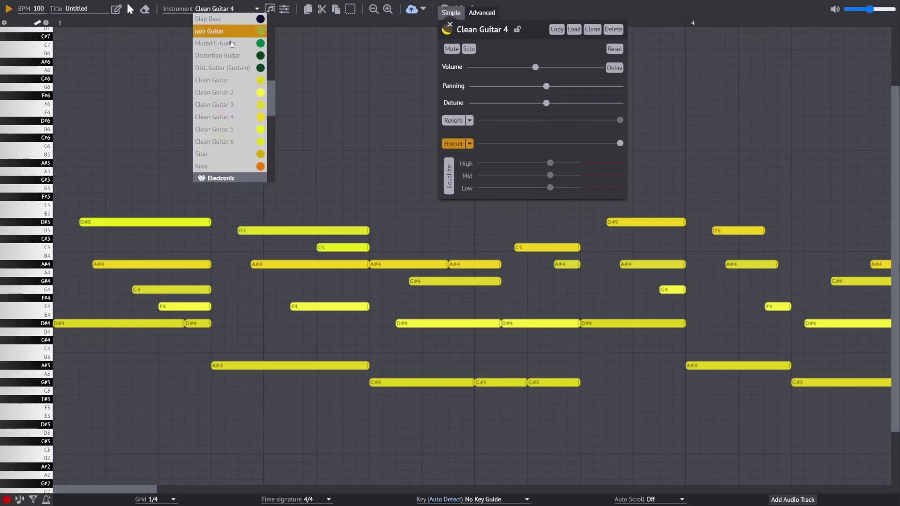
drag(546, 102, 515, 103)
click(215, 9)
click(232, 136)
- Lower the detune slightly below center on Clean Guitar 3, Clean Guitar 2 and the original Clean Guitar
click(216, 9)
click(215, 105)
mouse_move(519, 104)
click(216, 9)
click(215, 92)
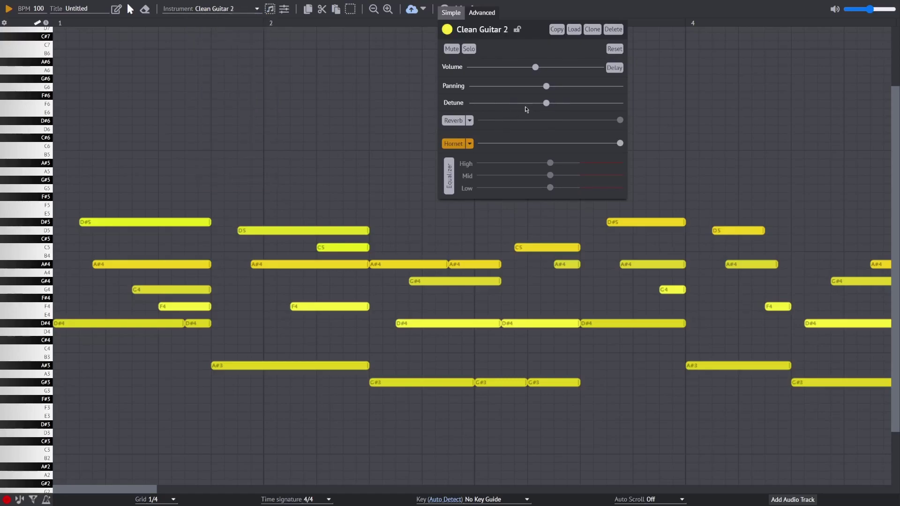
click(215, 8)
click(216, 80)
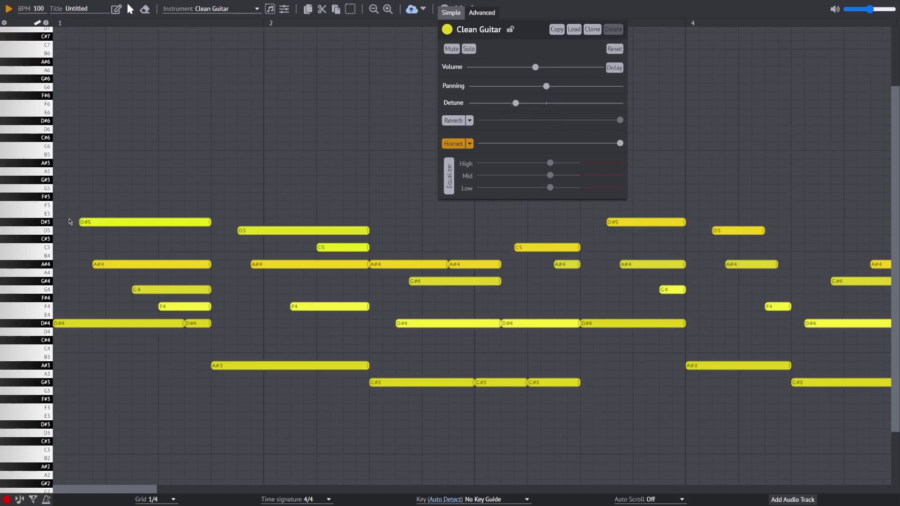
- Play back the opening bars to hear the detuned guitars, and put the sequencer in full screen
key(space)
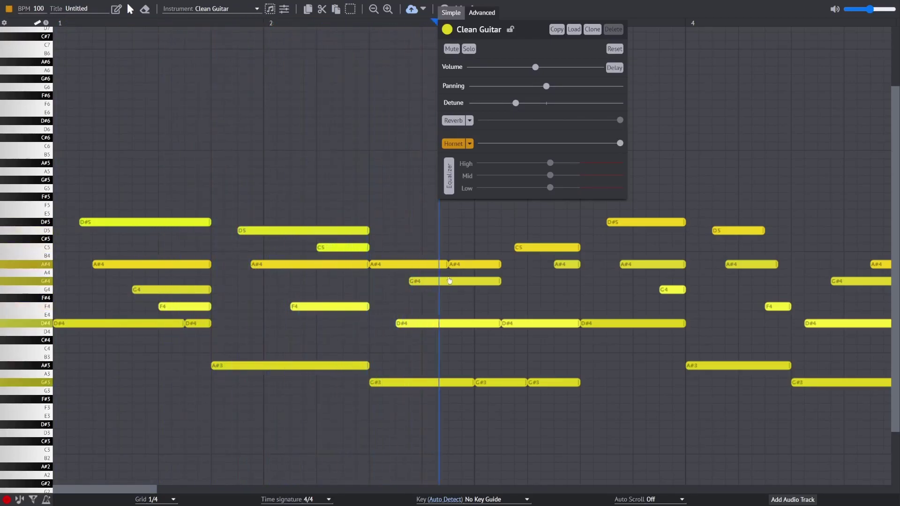
key(space)
click(470, 144)
key(F11)
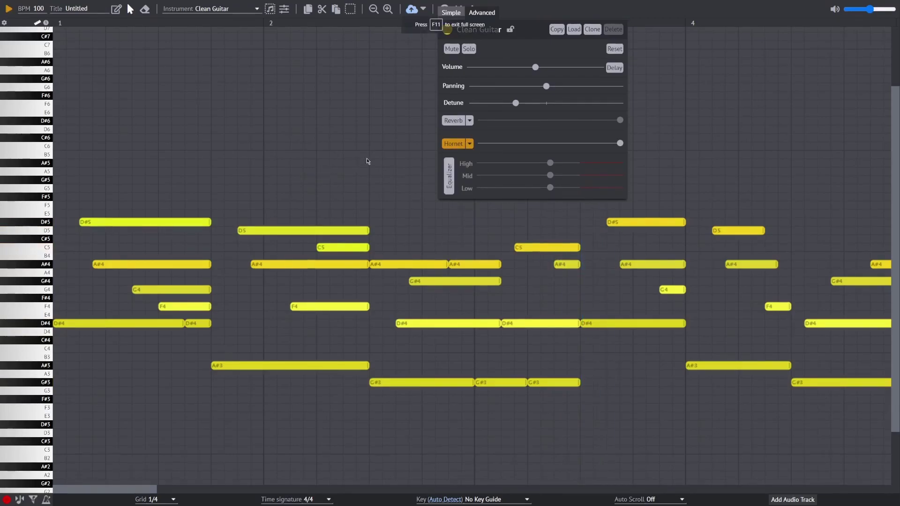
- Lower the detune a little further on all six Clean Guitar instruments and play back the opening bars
mouse_move(516, 107)
click(257, 9)
click(220, 29)
drag(515, 104, 503, 104)
click(257, 8)
click(220, 39)
click(255, 9)
click(220, 50)
click(256, 9)
click(220, 70)
key(space)
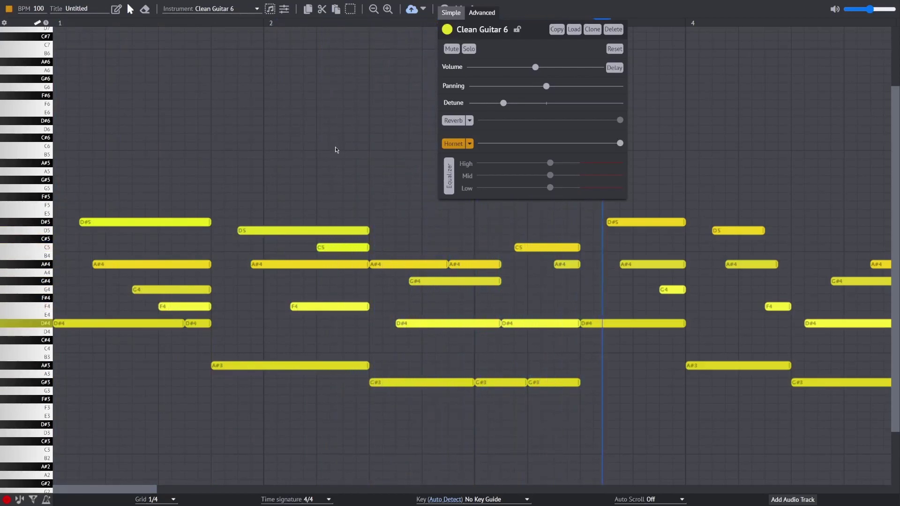
key(space)
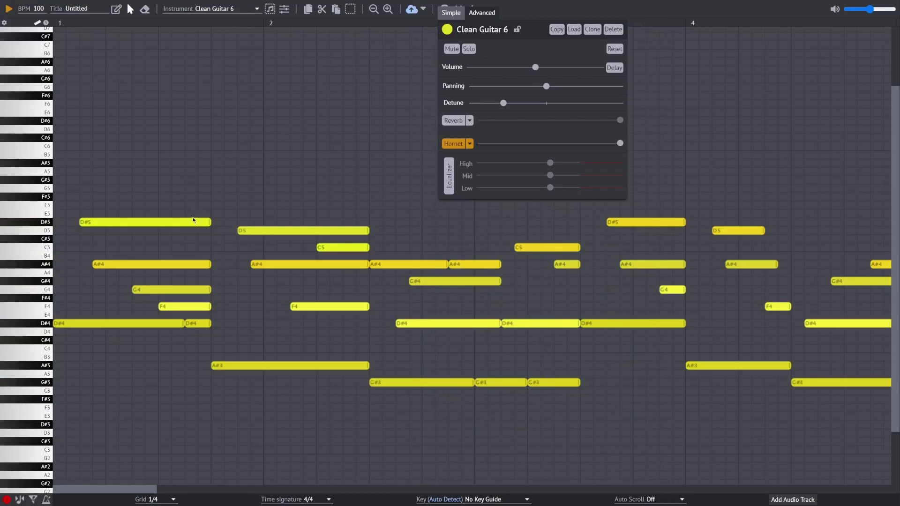
- Enable the equalizer on the Clean Guitar instruments, lower High slightly below center on each, and play back the opening bars
click(448, 176)
drag(550, 164, 546, 163)
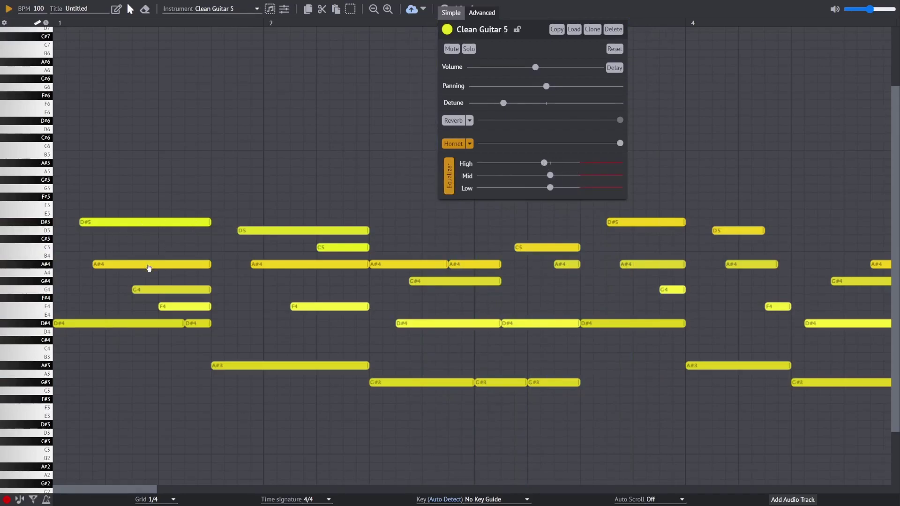
key(ctrl+z)
click(446, 177)
drag(550, 163, 546, 163)
click(227, 9)
click(220, 89)
click(448, 173)
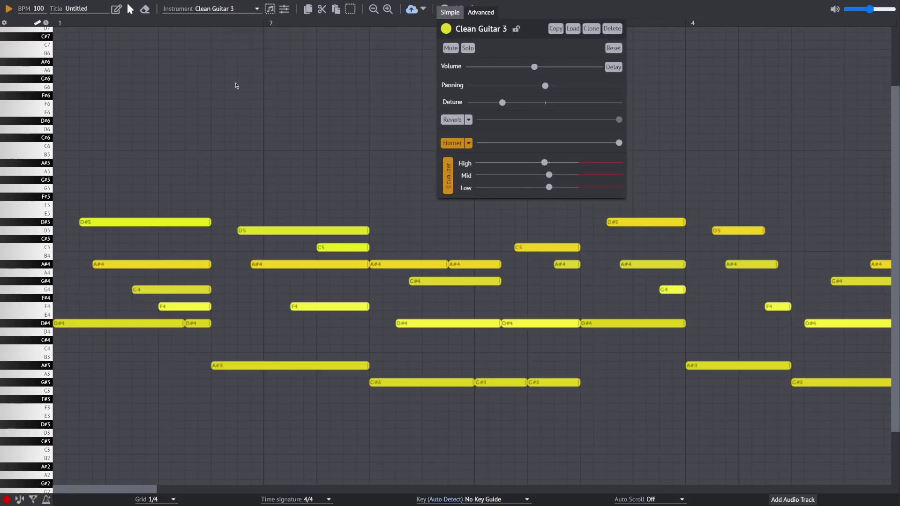
key(space)
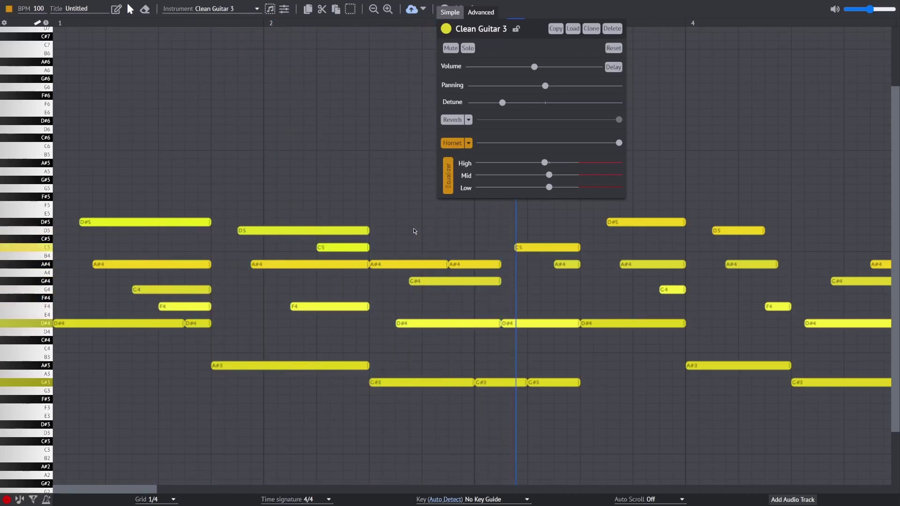
key(space)
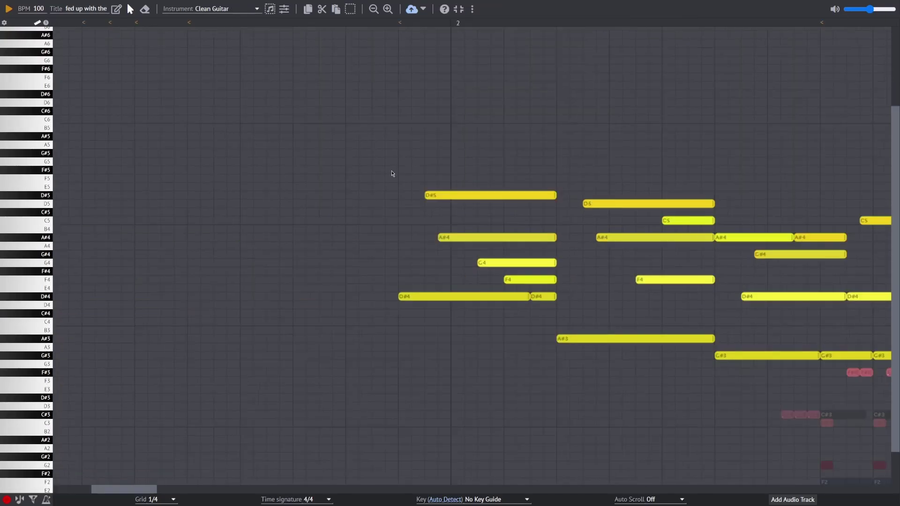
- Play the "fed up with the" sequence through with Auto Scroll set to Follow, and exit full screen
scroll(391, 174, right, 10)
scroll(179, 135, left, 3)
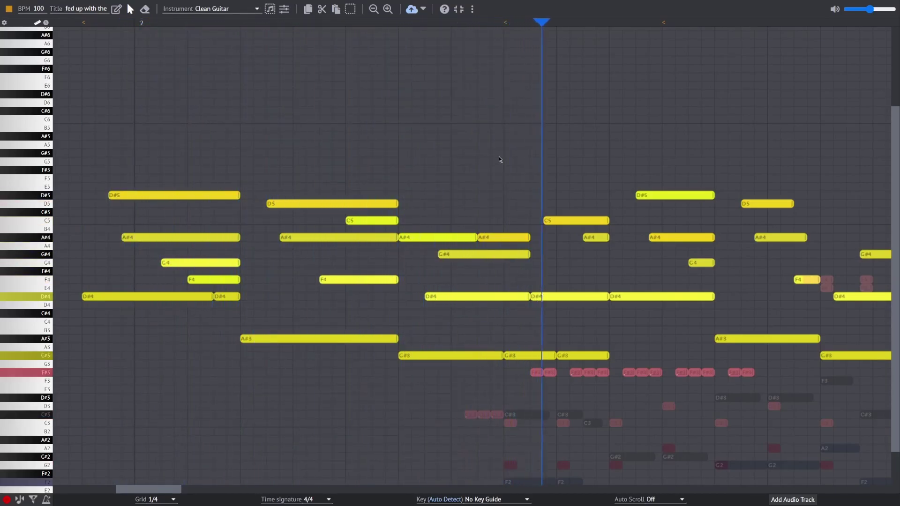
click(650, 500)
click(679, 452)
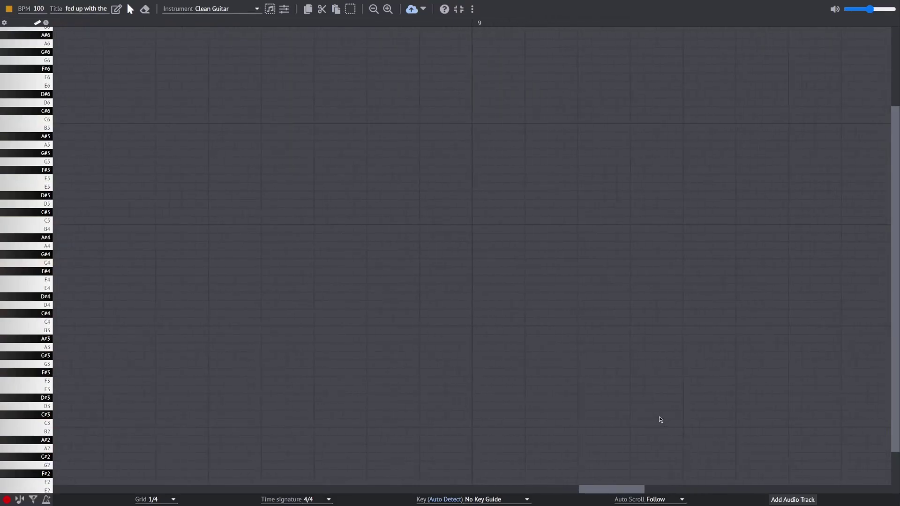
scroll(609, 368, down, 1)
key(F11)
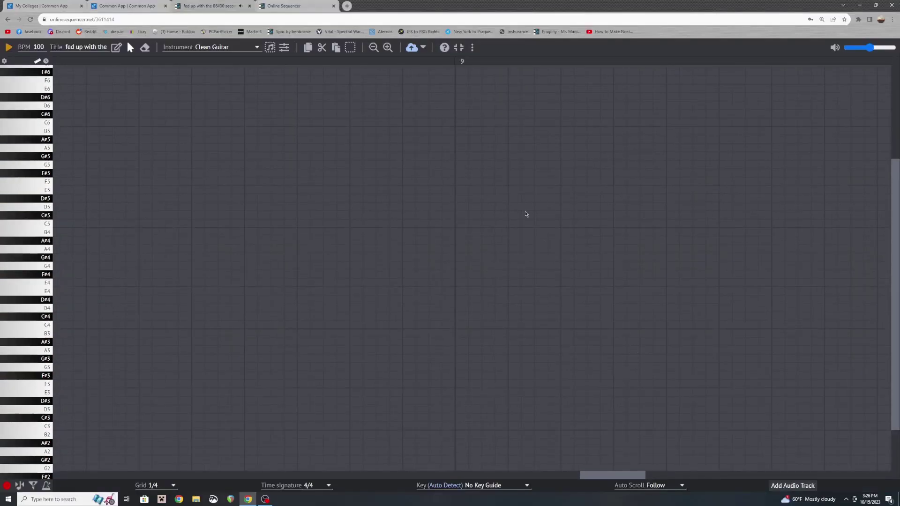
- In the Untitled sequence, pan the Clean Guitar instruments partly to either side, with Clean Guitar 6 partly right, and play back the opening bars
click(313, 5)
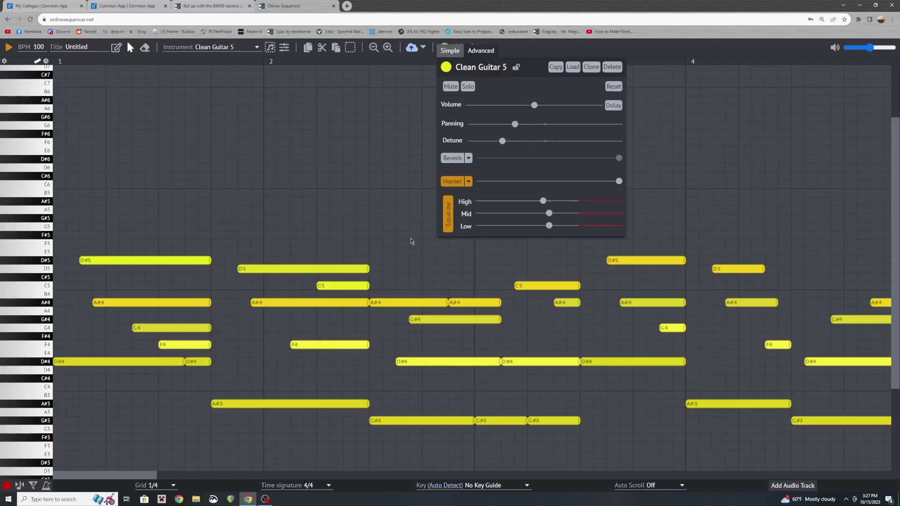
click(236, 46)
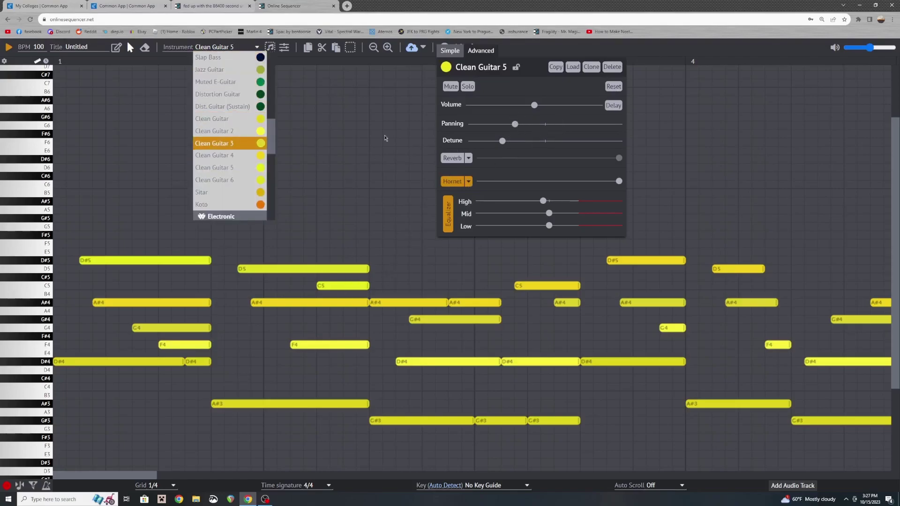
key(Return)
click(234, 48)
key(Down)
key(Return)
click(247, 47)
key(Down)
key(Return)
click(243, 48)
click(208, 183)
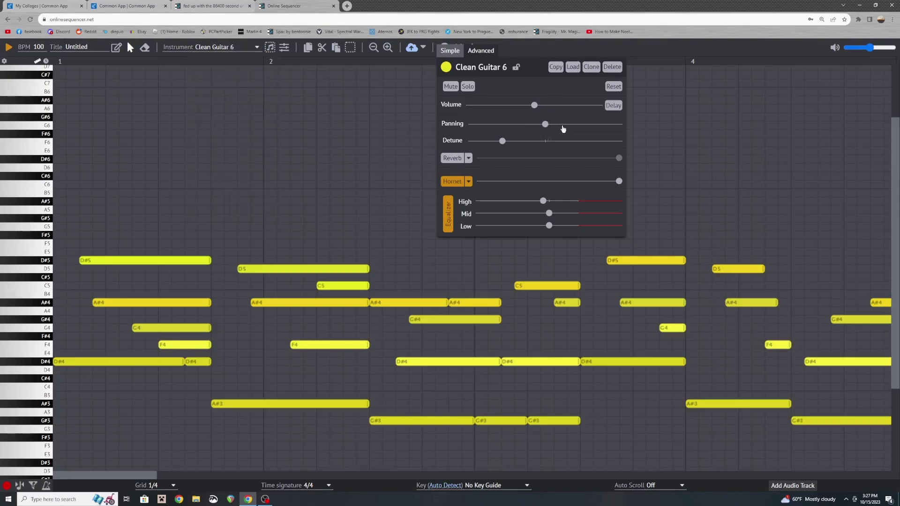
key(space)
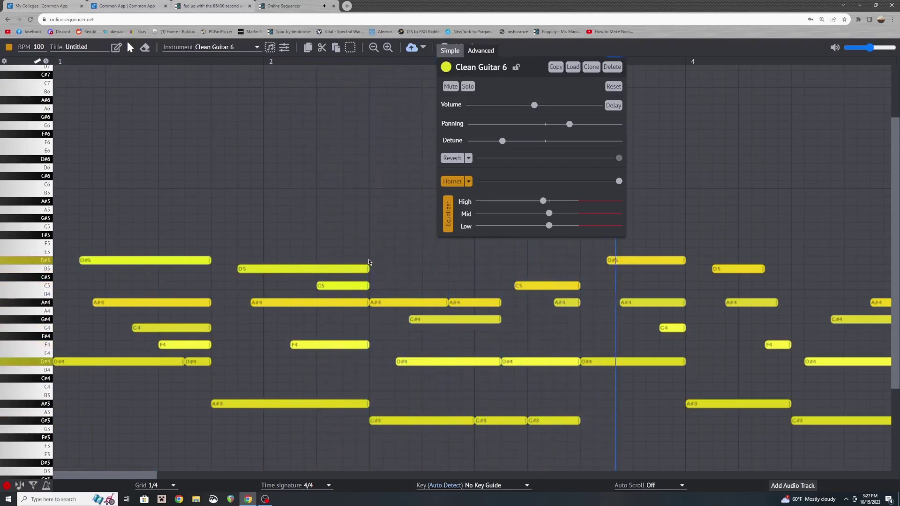
key(space)
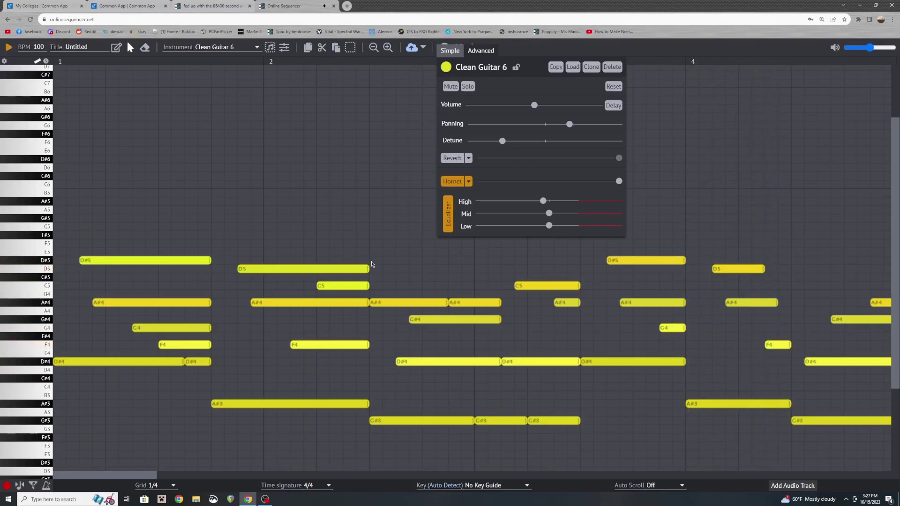